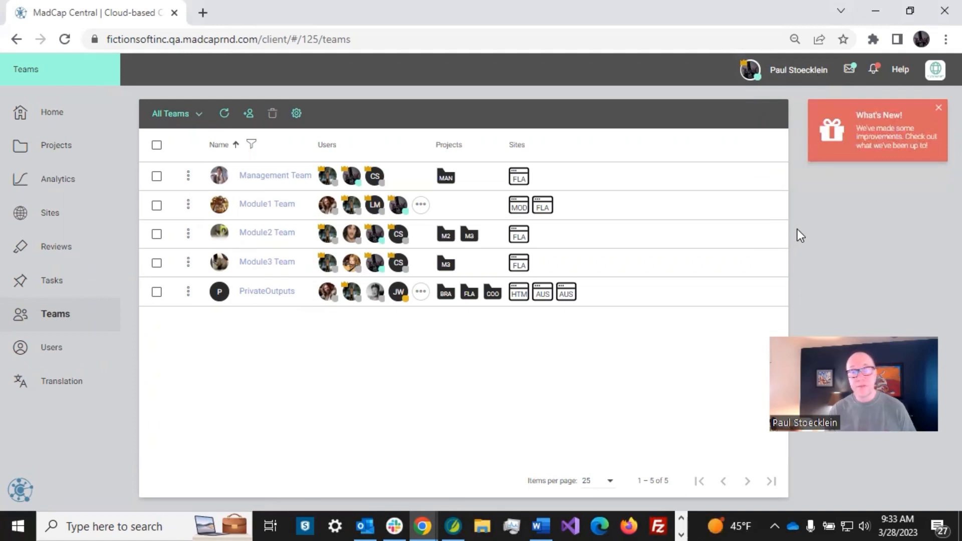
- Examine the global permissions in your own user profile and close the profile without changes
{"action": "left_click", "coordinate": [773, 71]}
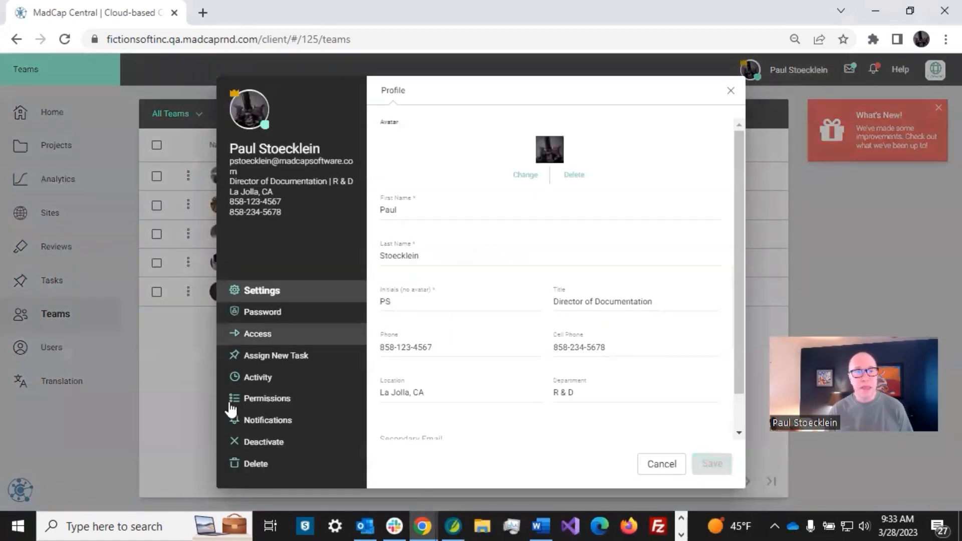
{"action": "left_click", "coordinate": [255, 401]}
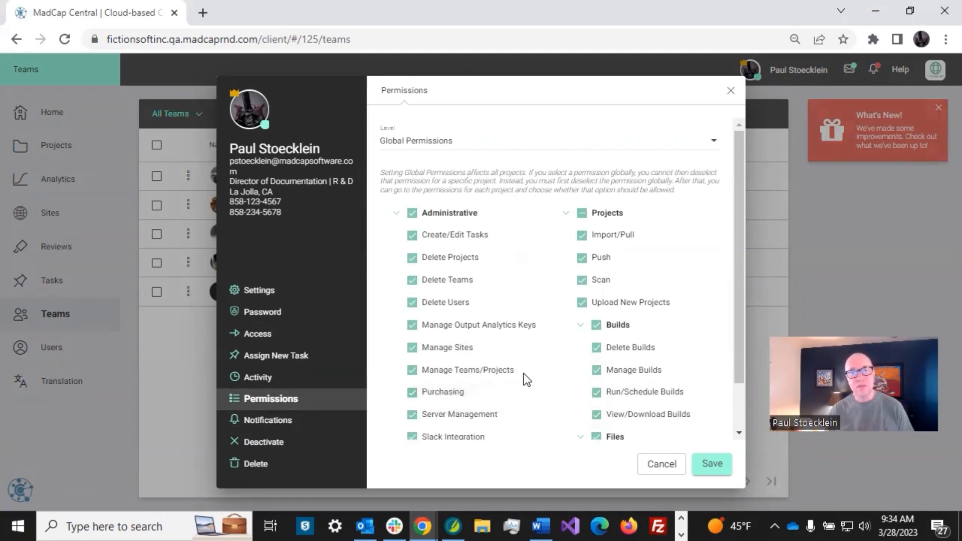
{"action": "left_click", "coordinate": [661, 466]}
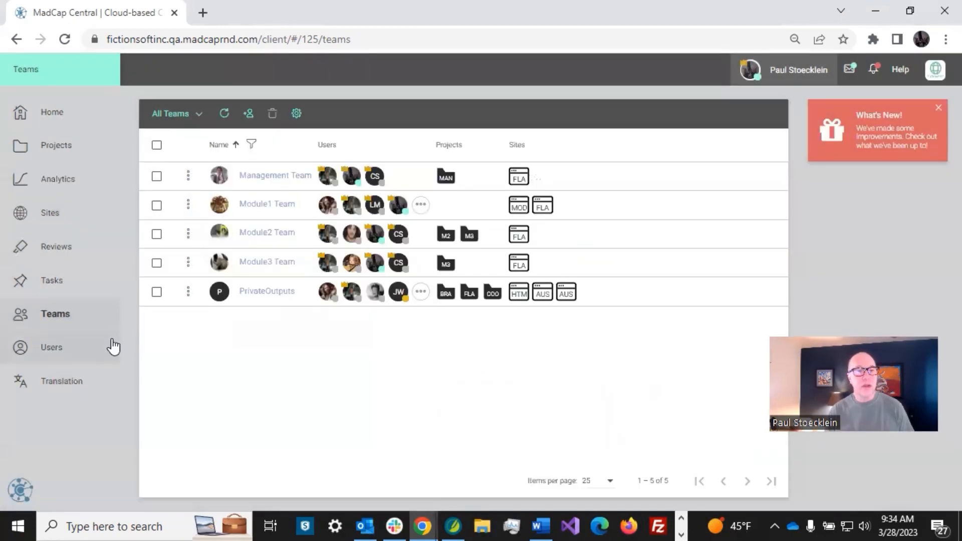
- Start a new team named "My Cool Team" with the pen picture as its avatar and continue to its permissions
{"action": "left_click", "coordinate": [246, 119]}
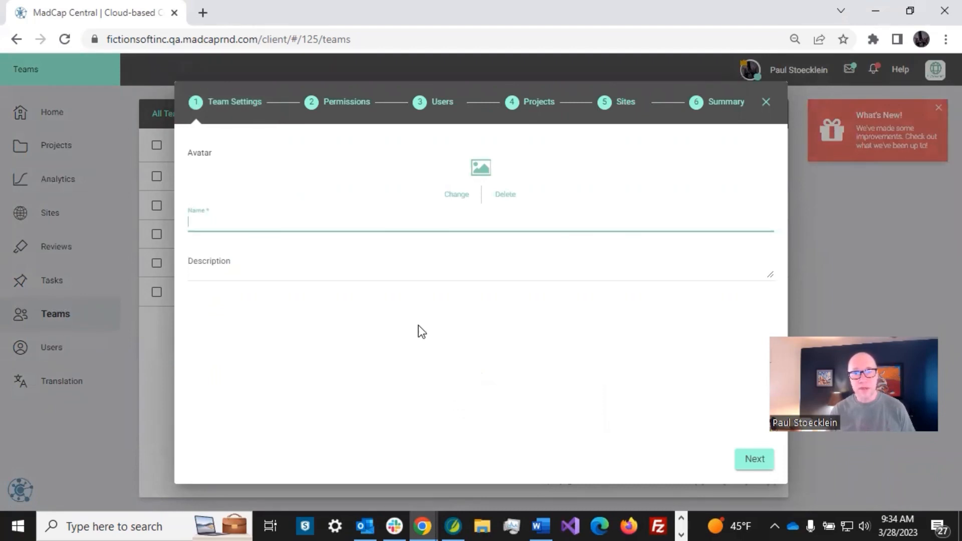
{"action": "left_click", "coordinate": [450, 199]}
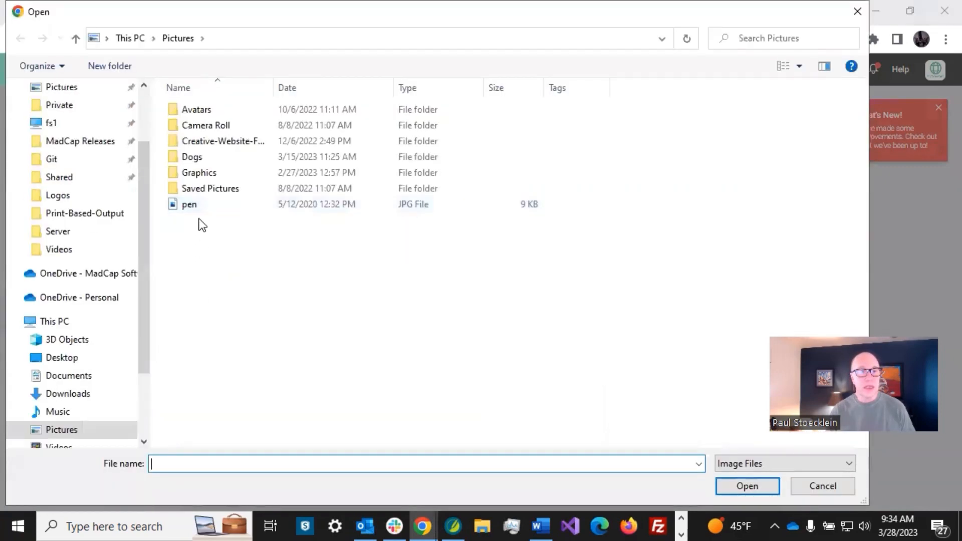
{"action": "left_click", "coordinate": [196, 206]}
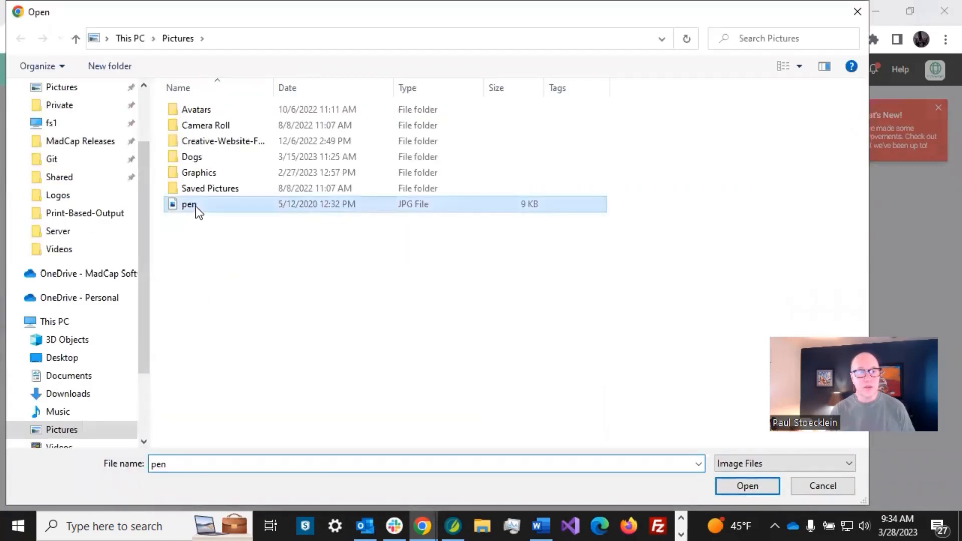
{"action": "left_click", "coordinate": [745, 484]}
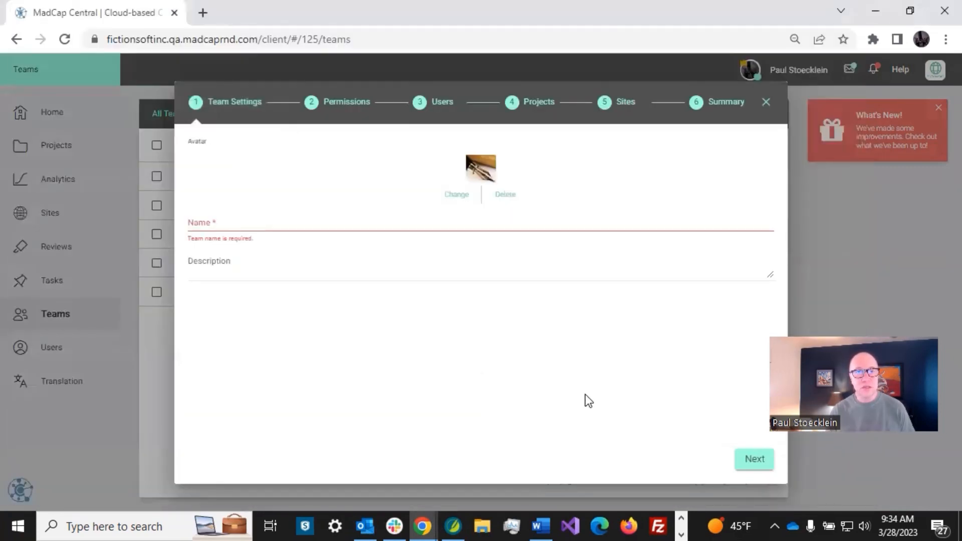
{"action": "left_click", "coordinate": [243, 224]}
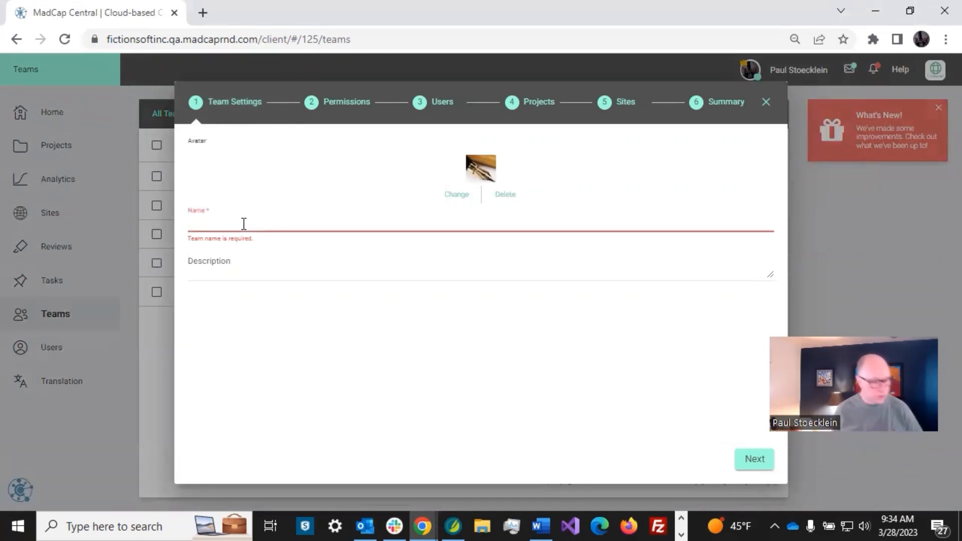
{"action": "type", "text": "My Co"}
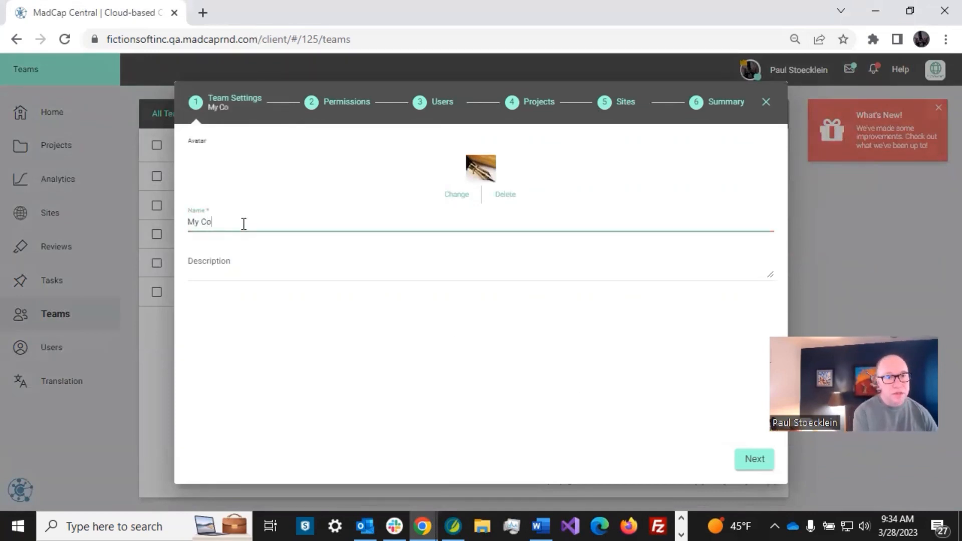
{"action": "type", "text": "ol Team"}
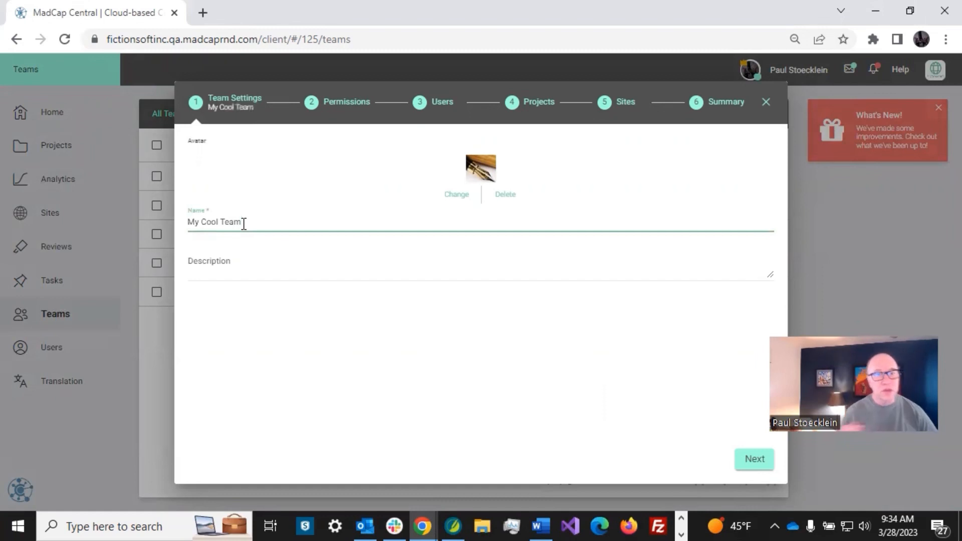
{"action": "left_click", "coordinate": [268, 293]}
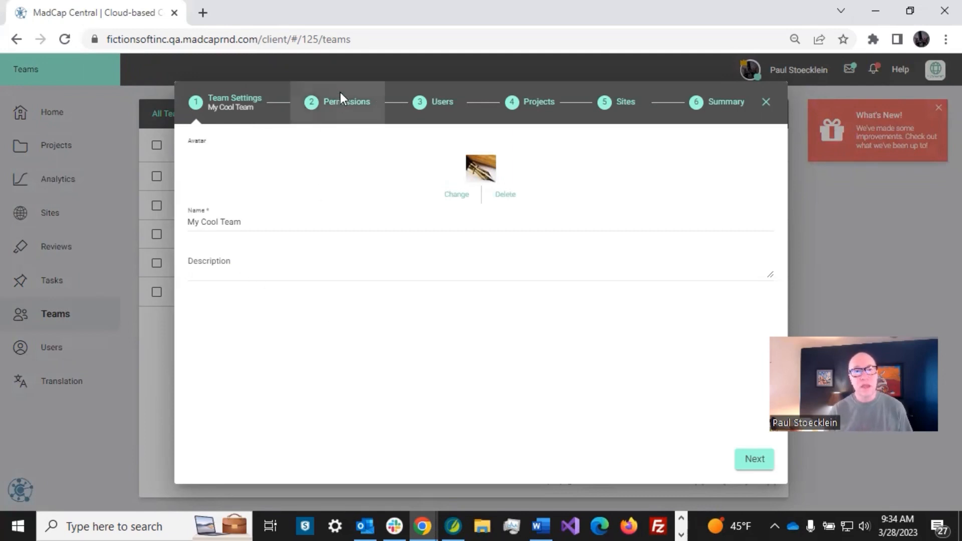
{"action": "left_click", "coordinate": [750, 465]}
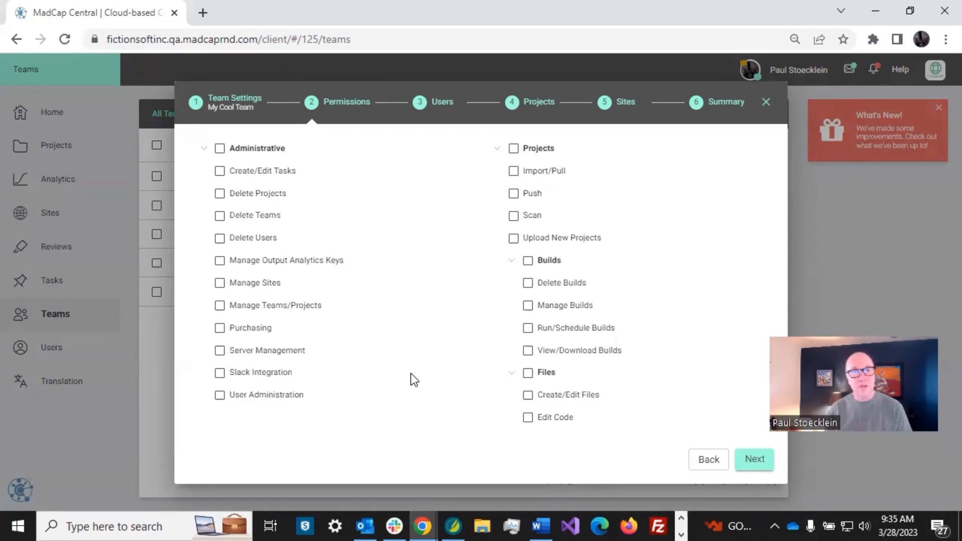
- Grant the team Create/Edit Tasks, Delete Projects and all project permissions except Manage Builds and Run/Schedule Builds
{"action": "left_click", "coordinate": [220, 194]}
{"action": "left_click", "coordinate": [220, 172]}
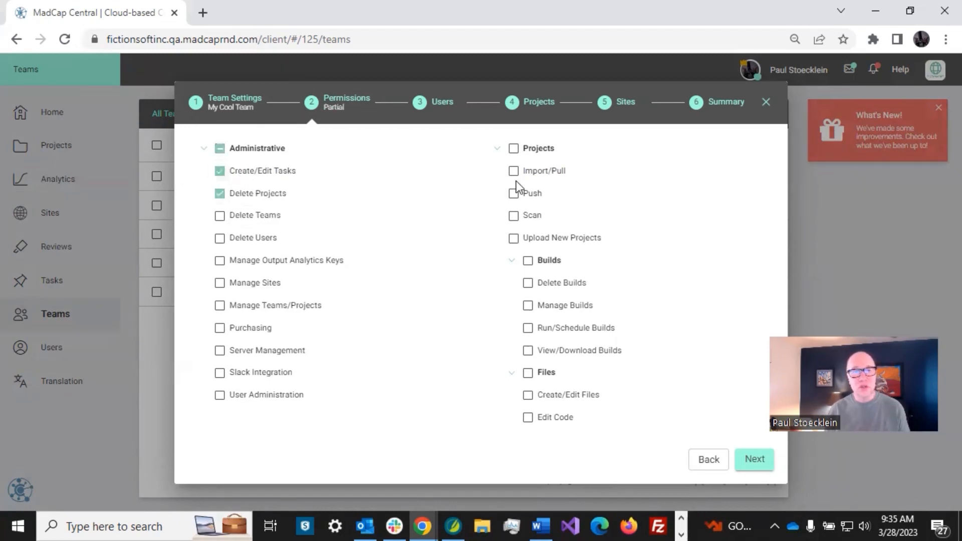
{"action": "left_click", "coordinate": [513, 148]}
{"action": "left_click", "coordinate": [528, 328]}
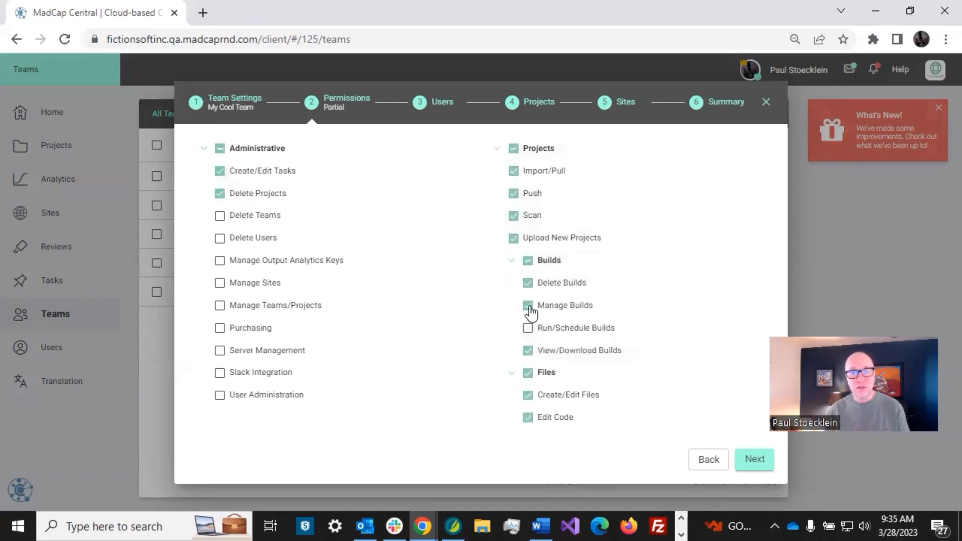
{"action": "left_click", "coordinate": [528, 306]}
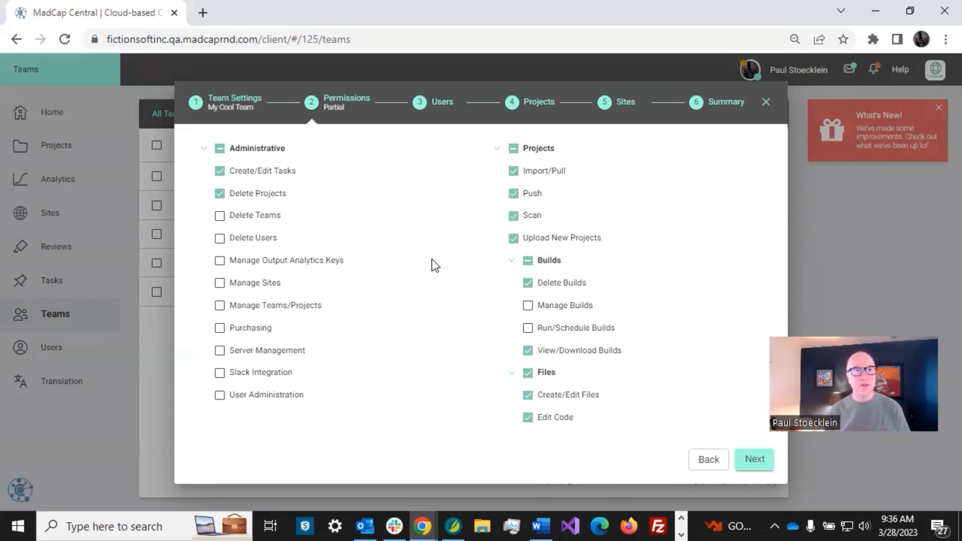
- Clear every administrative and project permission for the new team
{"action": "left_click", "coordinate": [220, 148]}
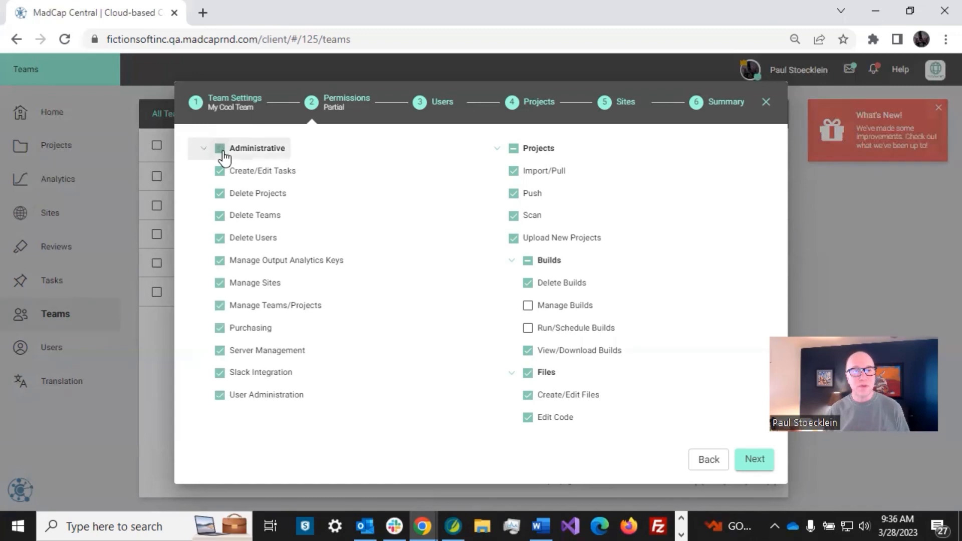
{"action": "left_click", "coordinate": [220, 148]}
{"action": "left_click", "coordinate": [515, 149]}
{"action": "left_click", "coordinate": [514, 149]}
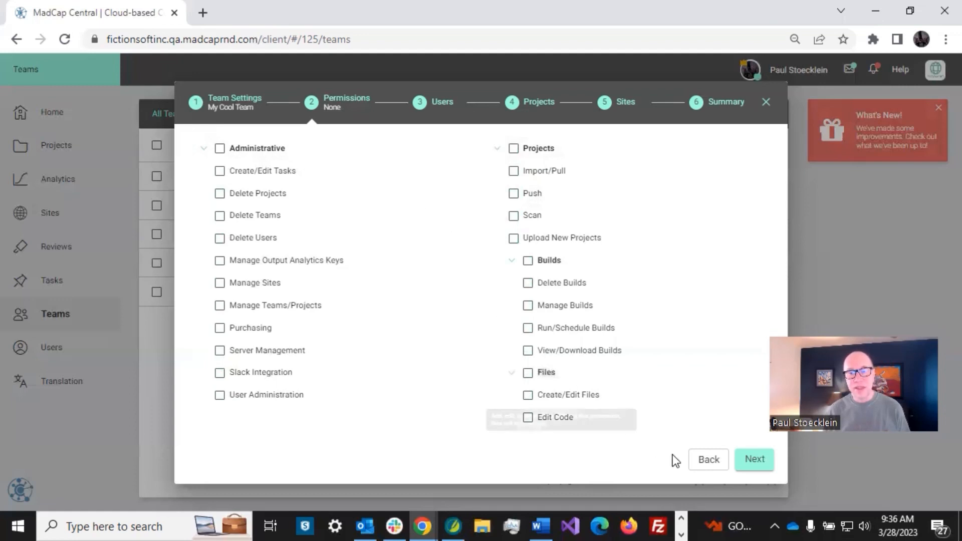
- Add all users to the team except the second, fourth and fifth in the user list, leaving the team permissions empty
{"action": "left_click", "coordinate": [747, 459]}
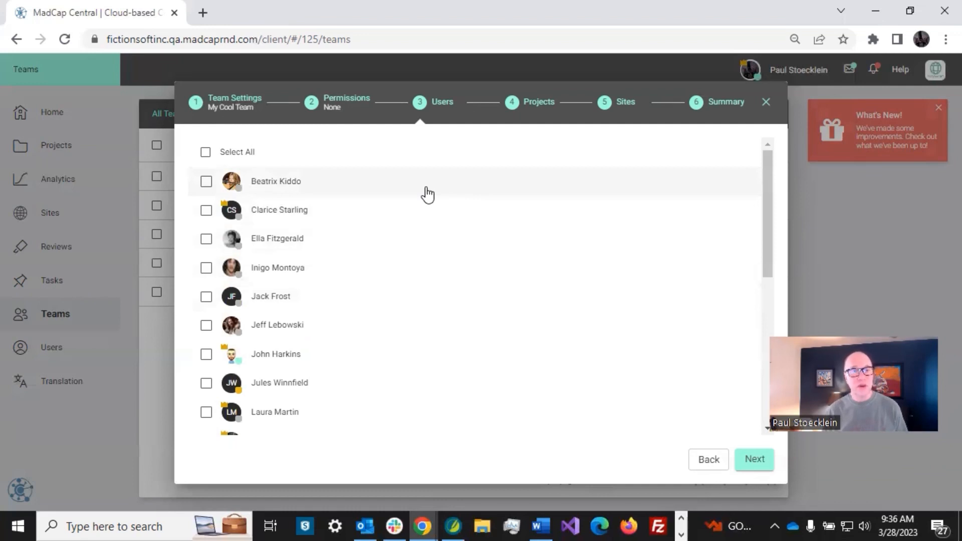
{"action": "left_click", "coordinate": [205, 153]}
{"action": "left_click", "coordinate": [206, 209]}
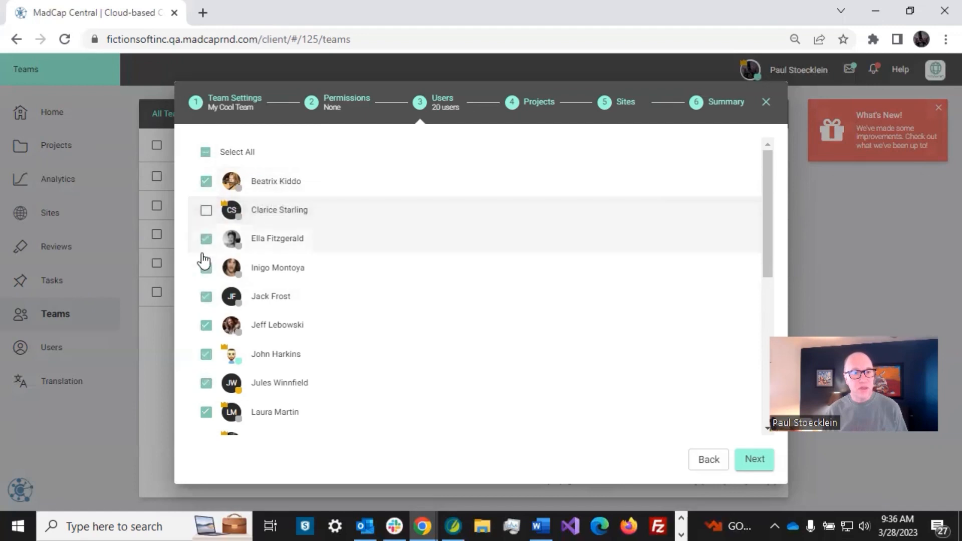
{"action": "left_click", "coordinate": [206, 267]}
{"action": "left_click", "coordinate": [206, 296]}
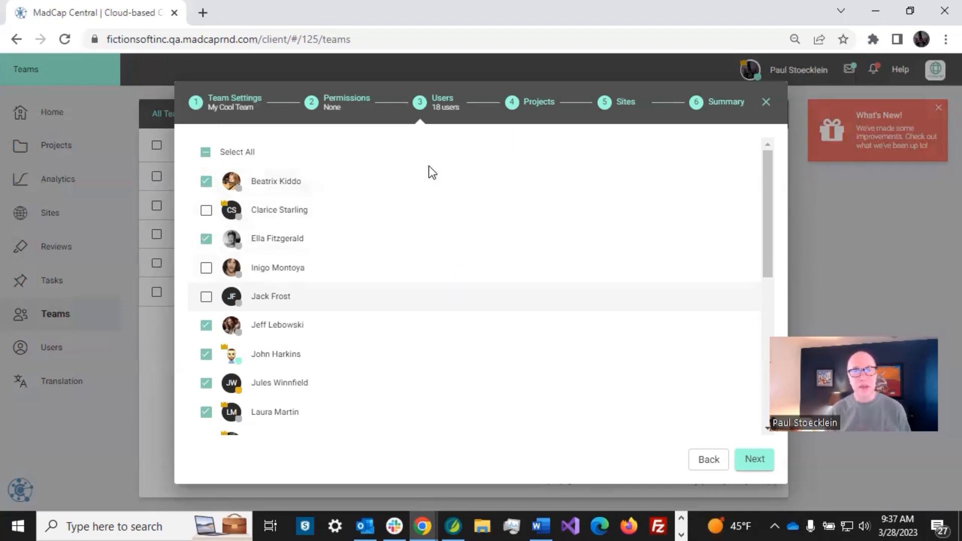
{"action": "left_click", "coordinate": [744, 459]}
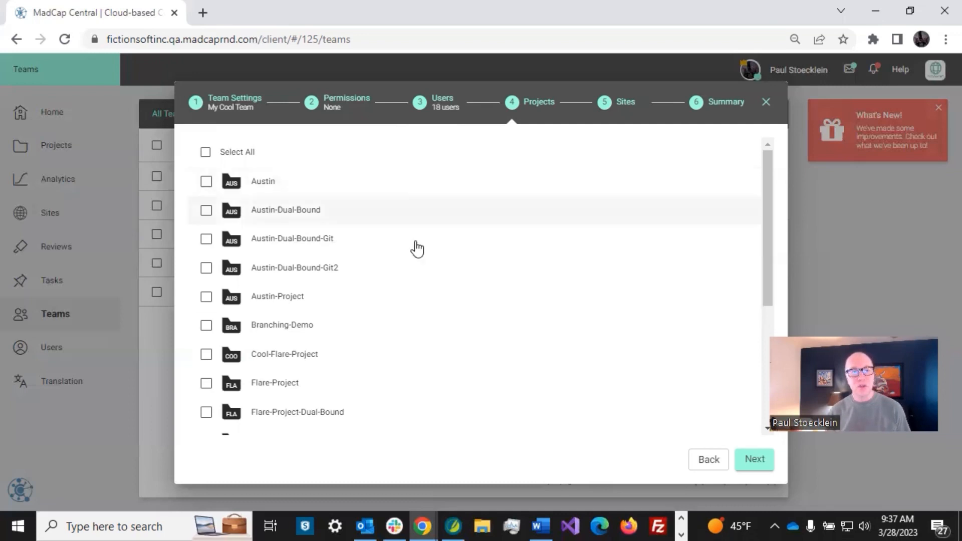
- Create the team with access to the project Flare-Project and the site HTML5 - Private, and close its details
{"action": "left_click", "coordinate": [206, 386]}
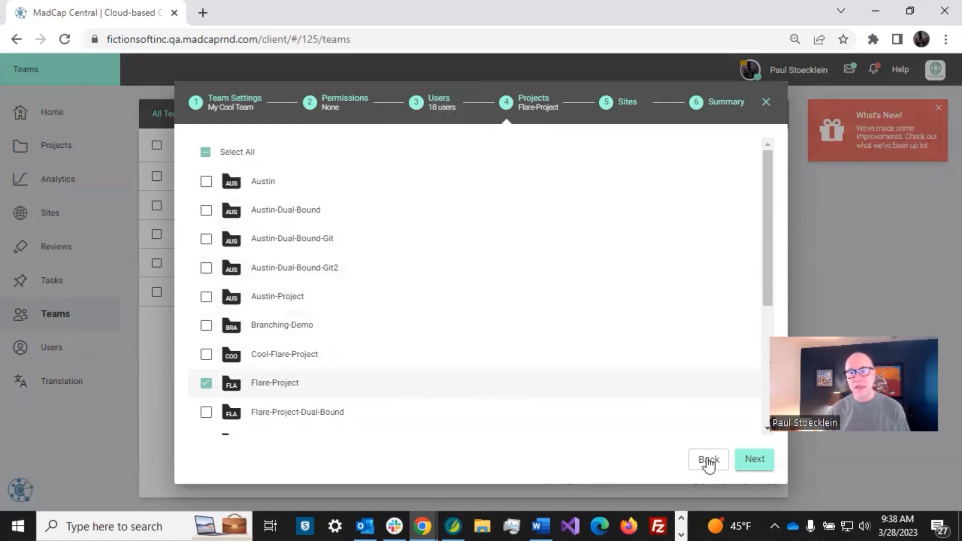
{"action": "left_click", "coordinate": [755, 463]}
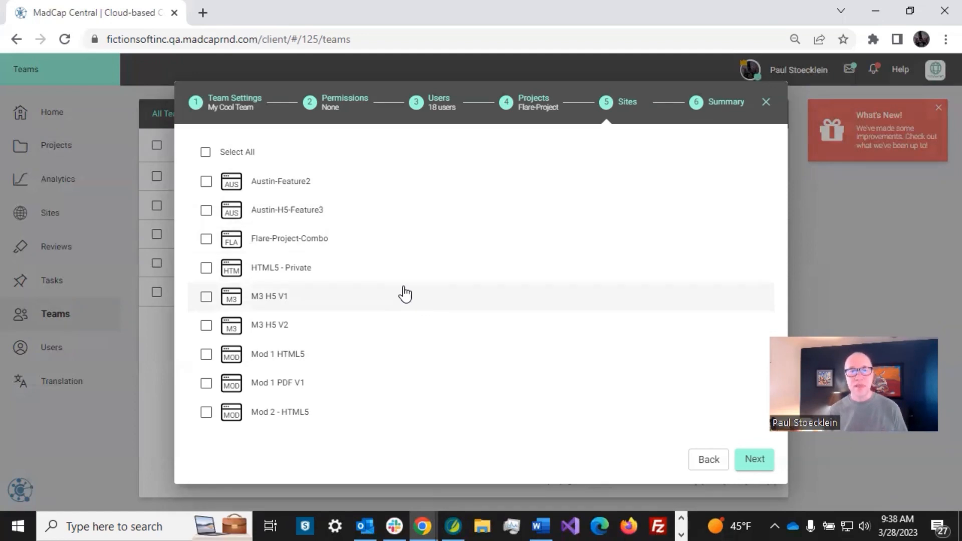
{"action": "left_click", "coordinate": [205, 269]}
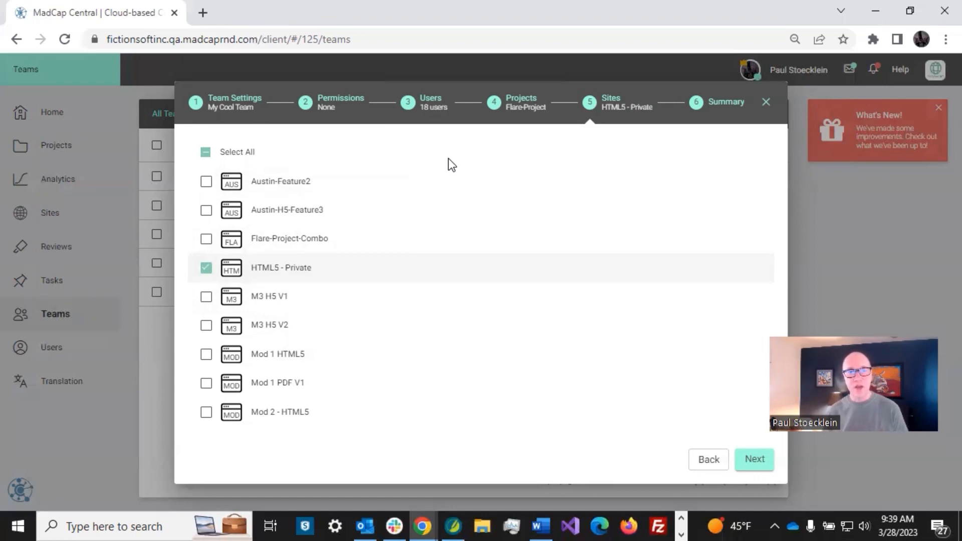
{"action": "left_click", "coordinate": [754, 459]}
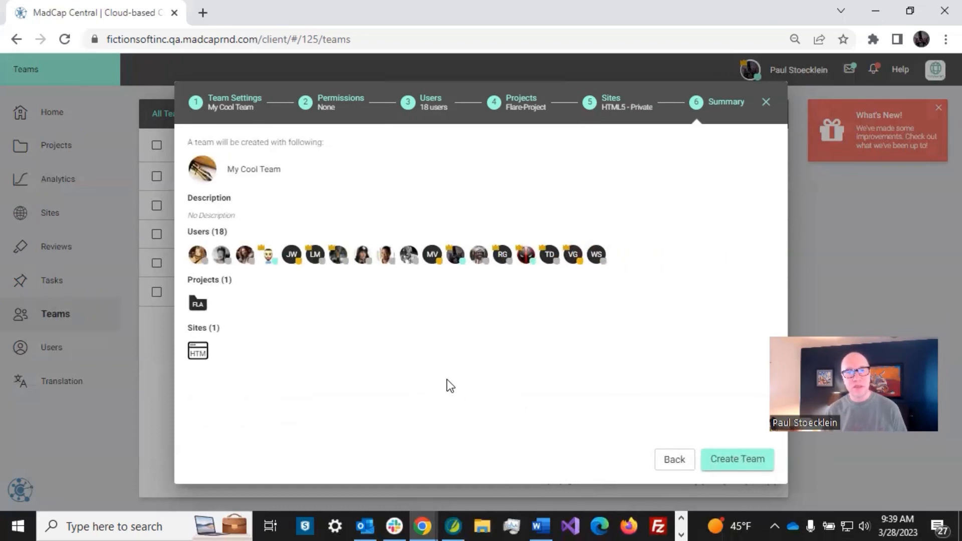
{"action": "left_click", "coordinate": [727, 459]}
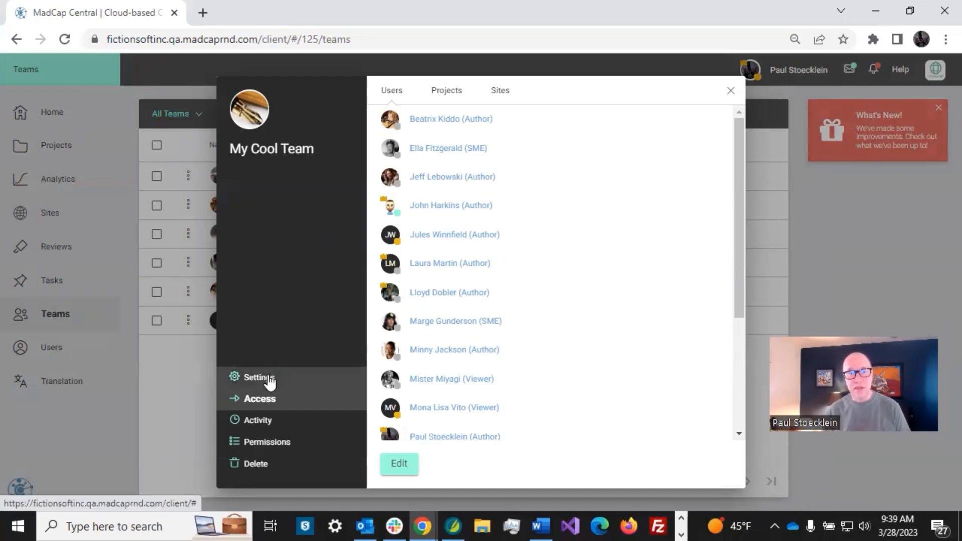
{"action": "left_click", "coordinate": [730, 91]}
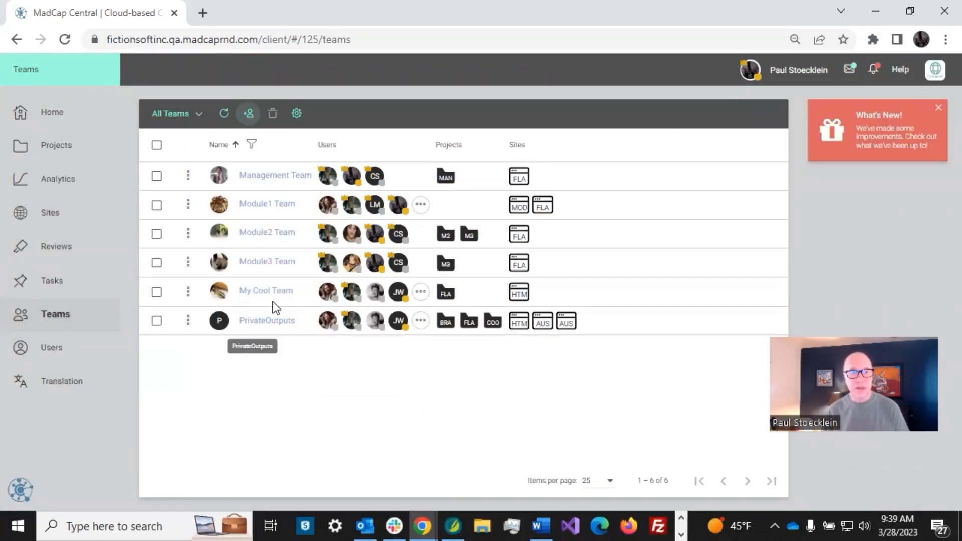
- Review My Cool Team's settings, its user, project and site access, and its activity
{"action": "left_click", "coordinate": [244, 294]}
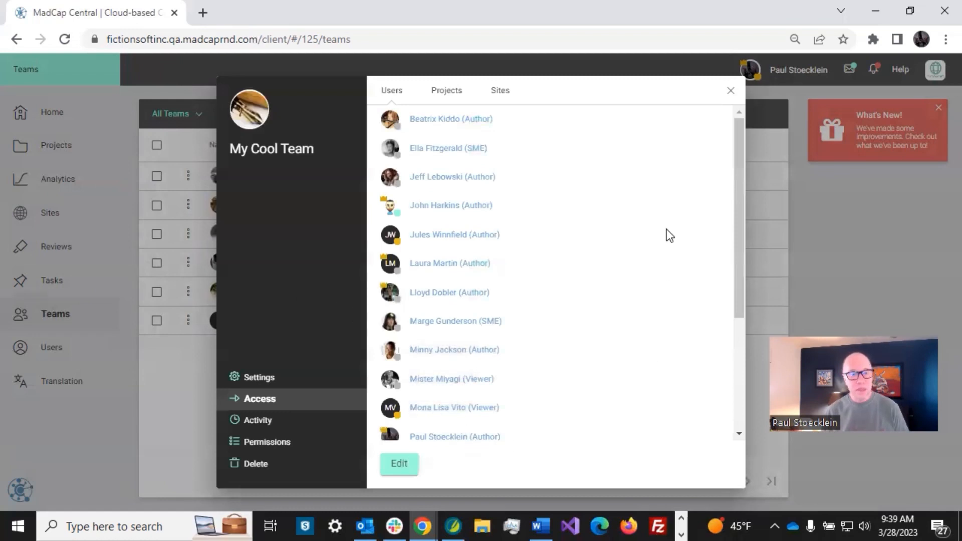
{"action": "left_click", "coordinate": [270, 378]}
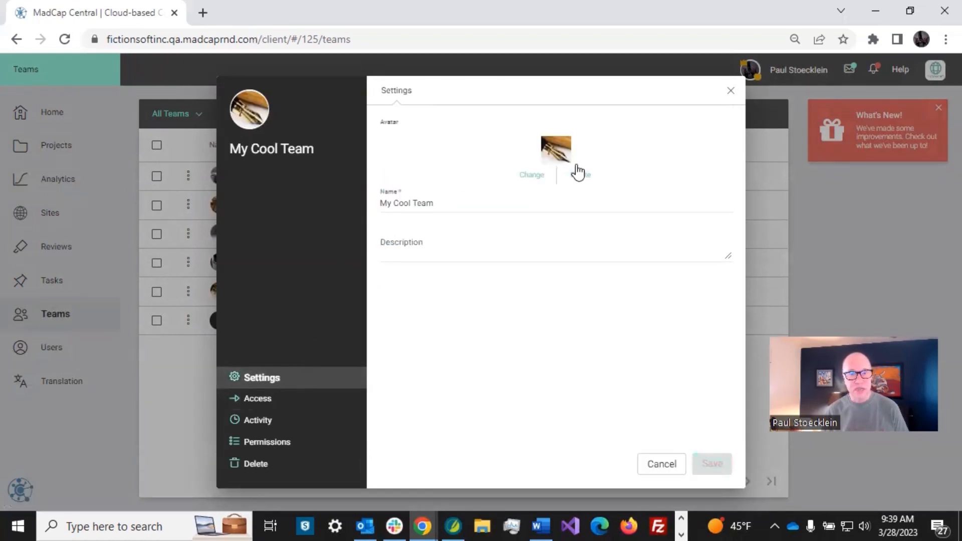
{"action": "left_click", "coordinate": [273, 398]}
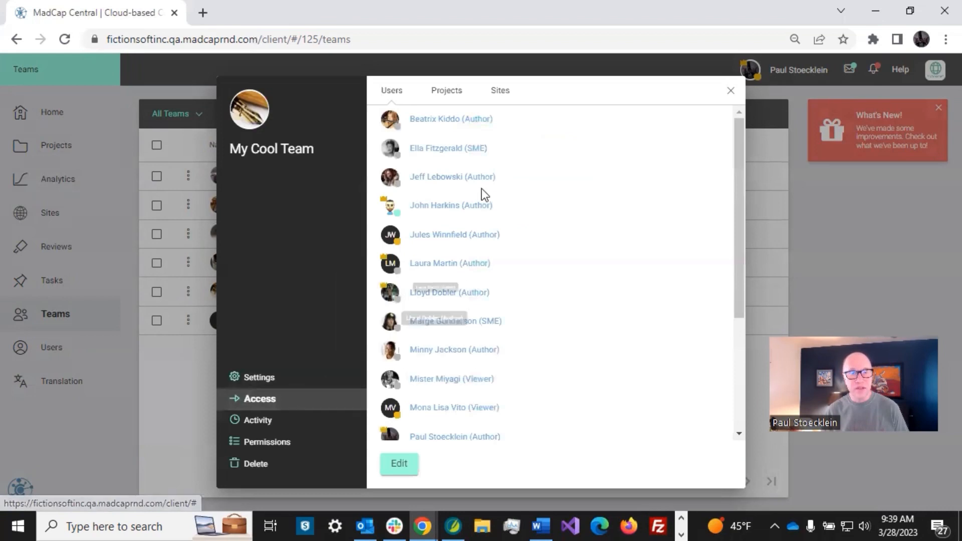
{"action": "left_click", "coordinate": [465, 91]}
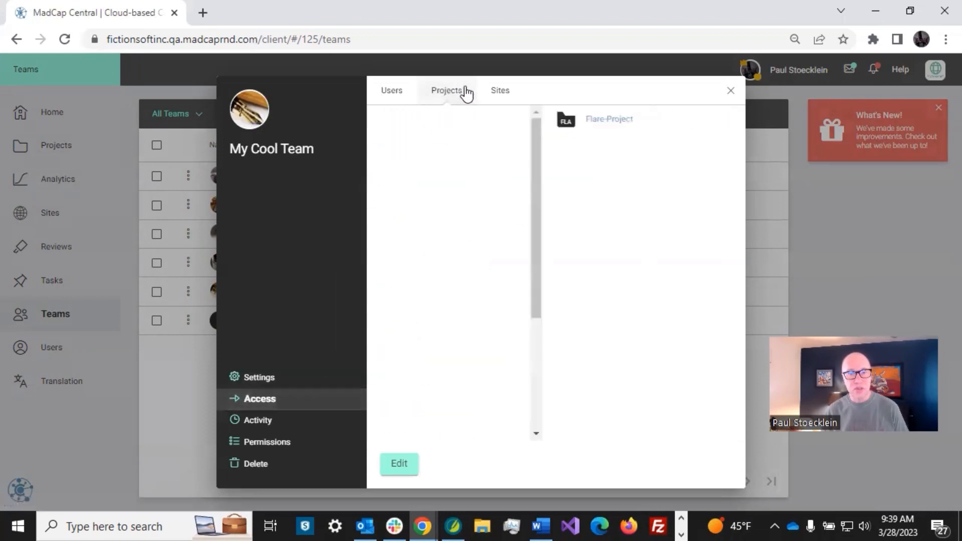
{"action": "left_click", "coordinate": [499, 92]}
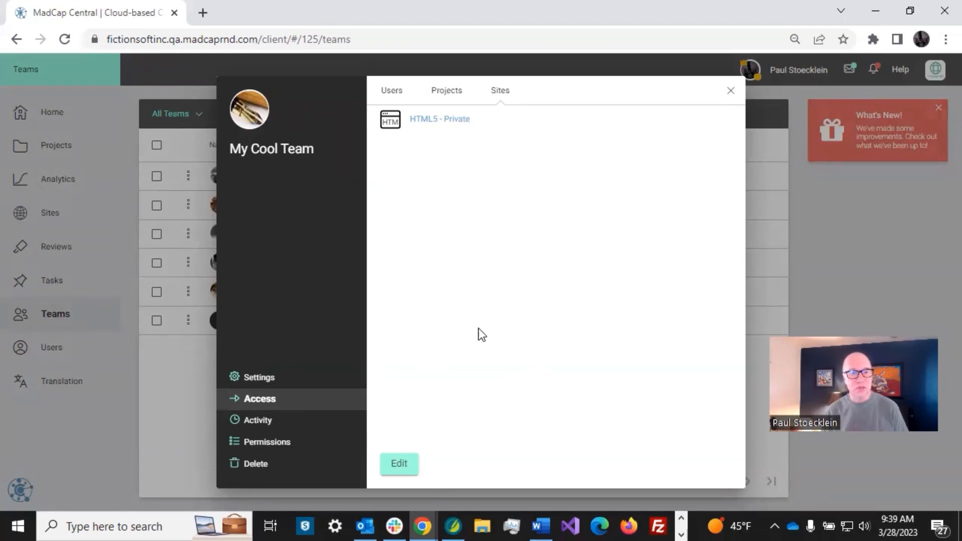
{"action": "left_click", "coordinate": [269, 422]}
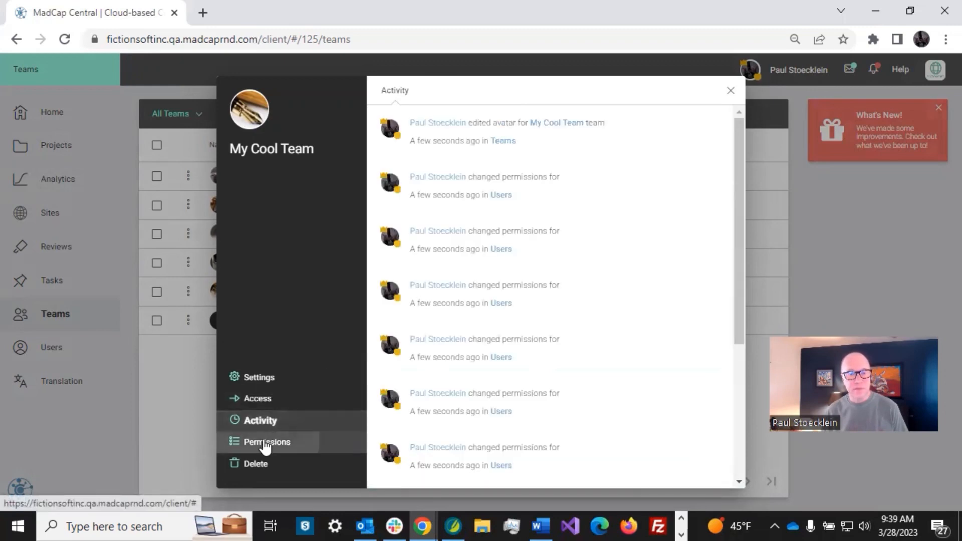
- Review My Cool Team's global permissions and the available permission levels, and close the team's details without saving
{"action": "left_click", "coordinate": [266, 443]}
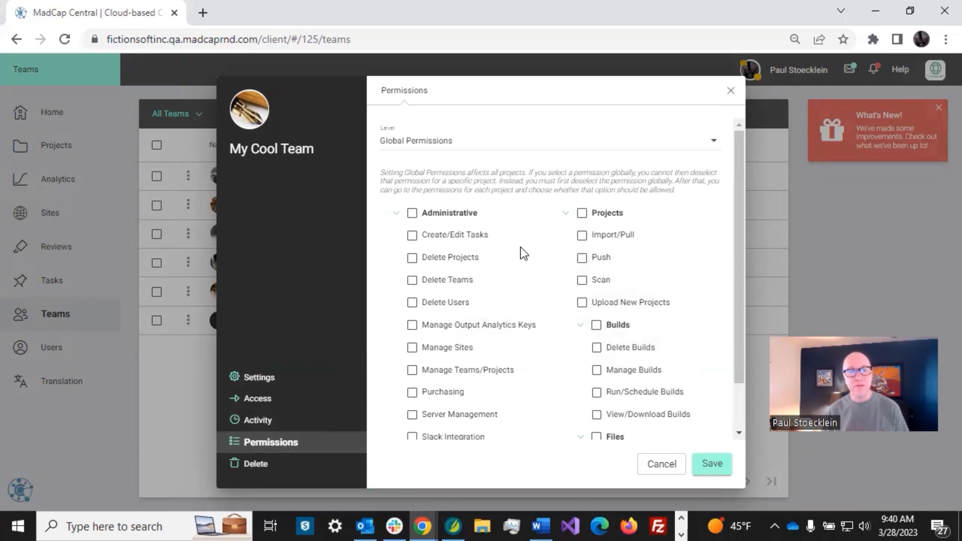
{"action": "left_click", "coordinate": [465, 145]}
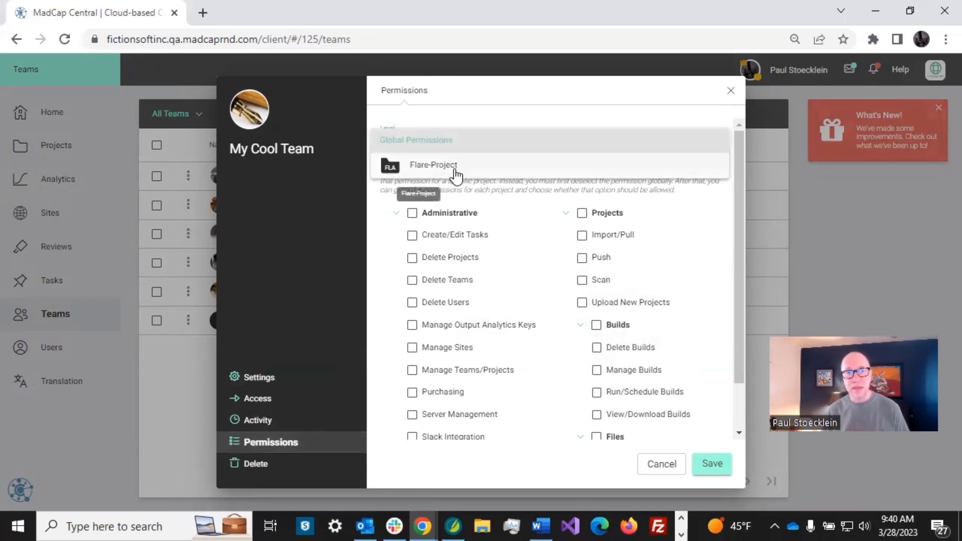
{"action": "left_click", "coordinate": [473, 184]}
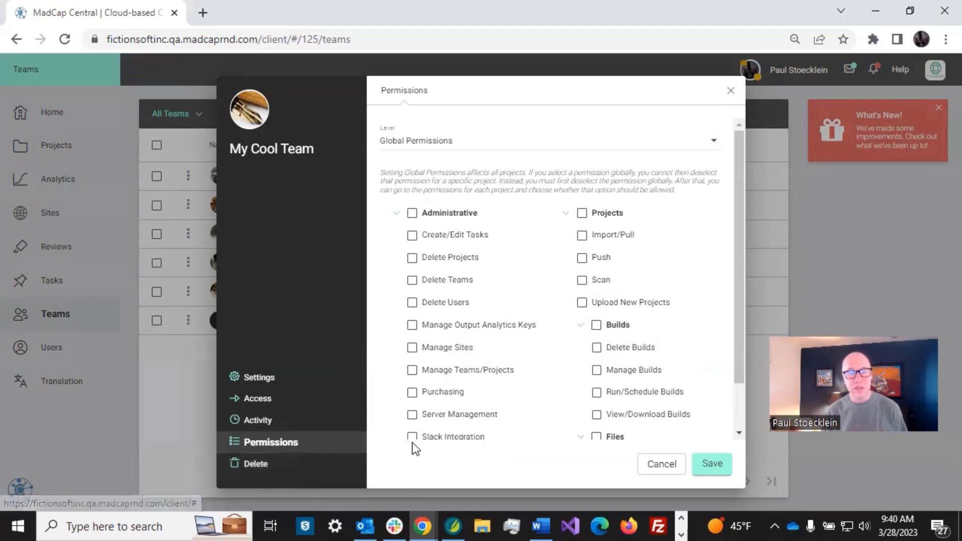
{"action": "left_click", "coordinate": [654, 465]}
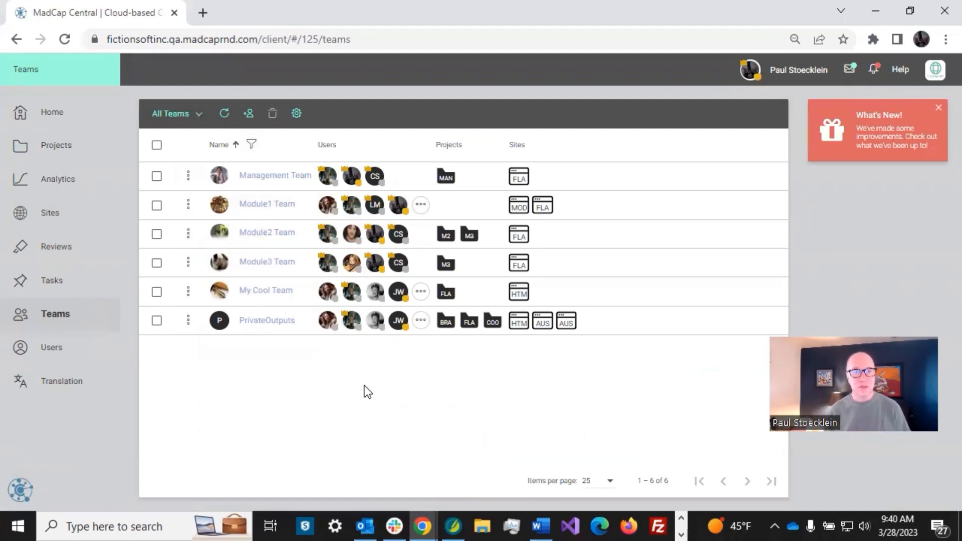
- Check the actions available for Management Team, and select Module2 Team and Module3 Team in the team list
{"action": "left_click", "coordinate": [188, 180]}
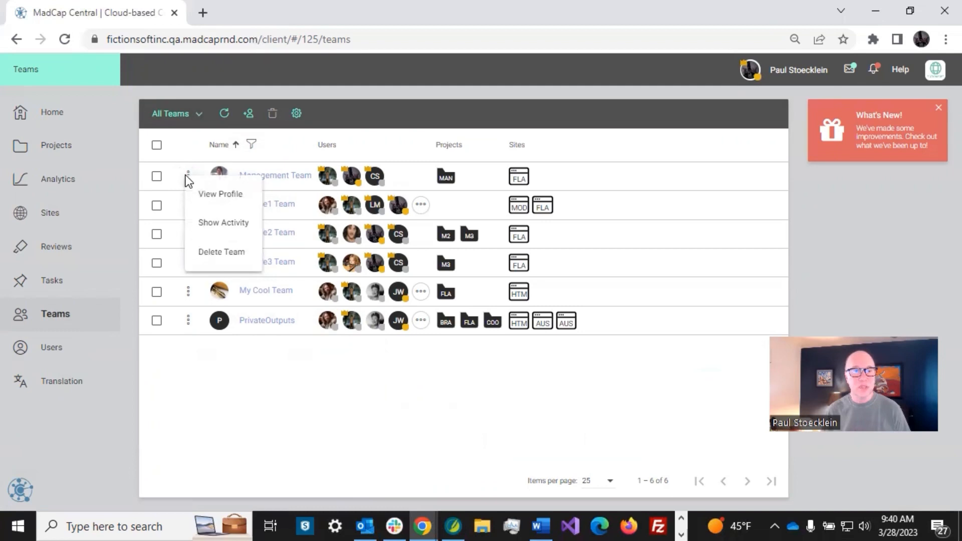
{"action": "left_click", "coordinate": [228, 363]}
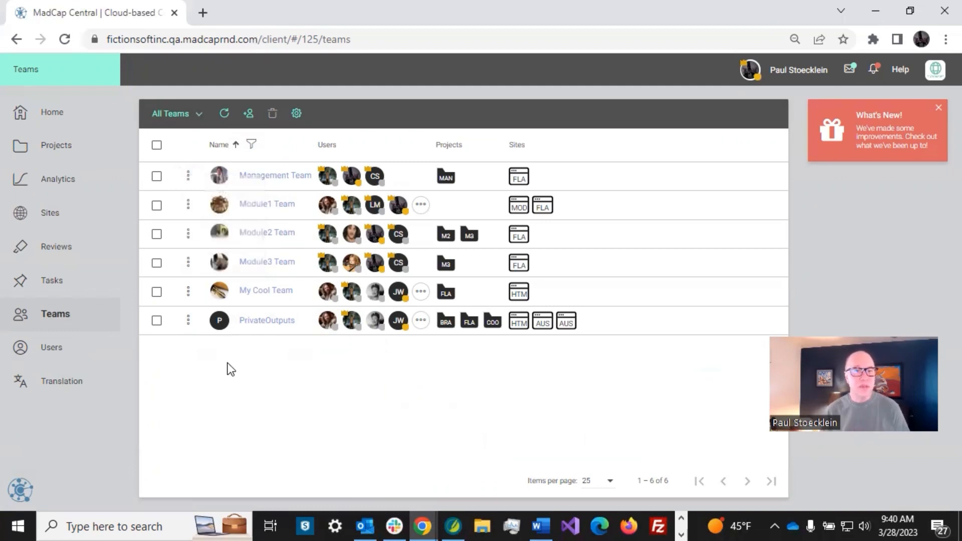
{"action": "left_click", "coordinate": [157, 234]}
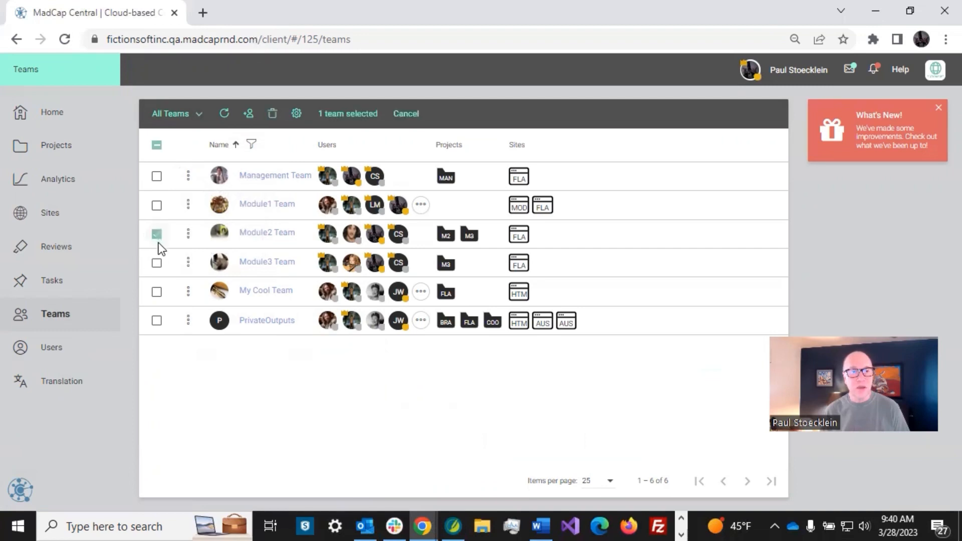
{"action": "left_click", "coordinate": [159, 268]}
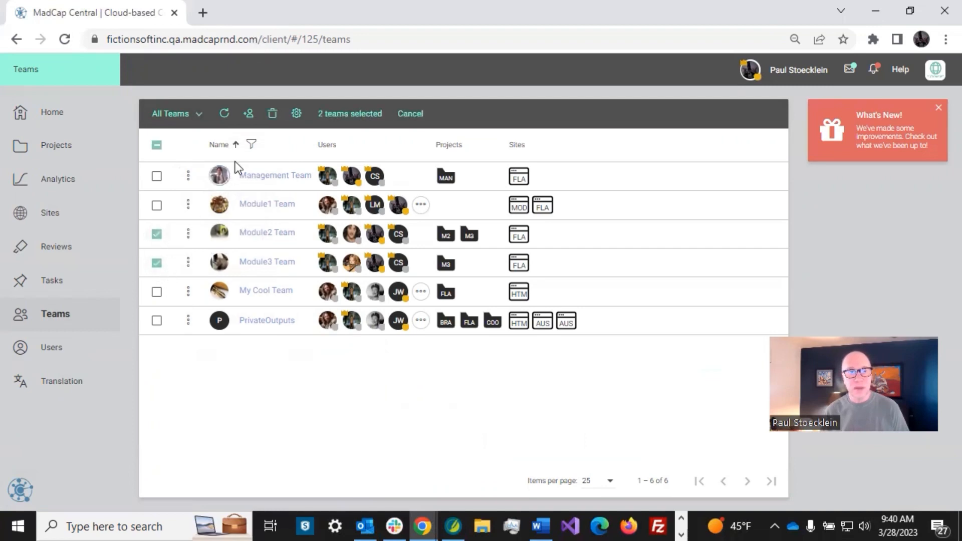